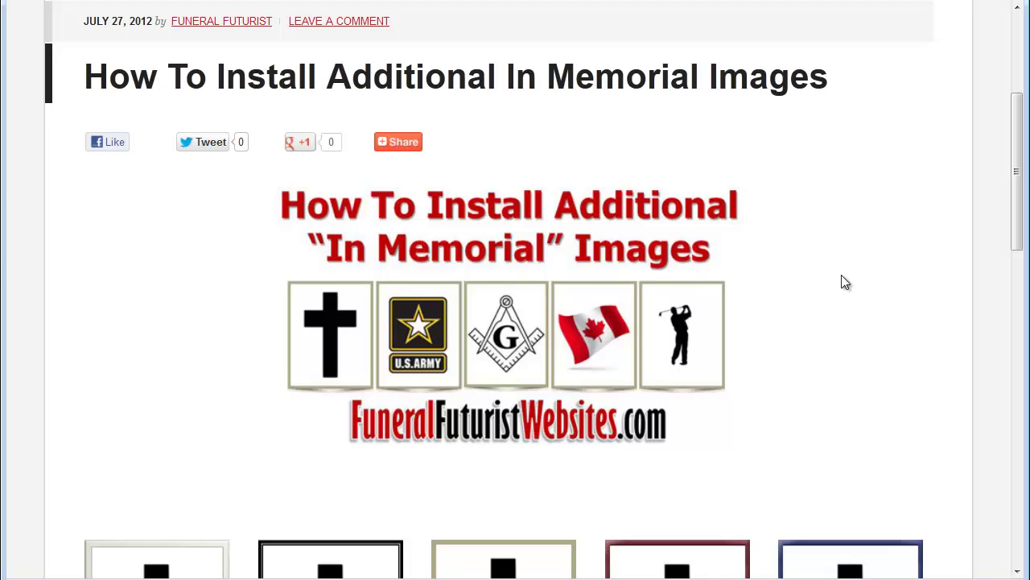
# Scroll down the post to the Beige, Black, Gold, Maroon and Navy In Memorial images
pyautogui.scroll(-3, 843, 275)
pyautogui.scroll(-1, 847, 280)
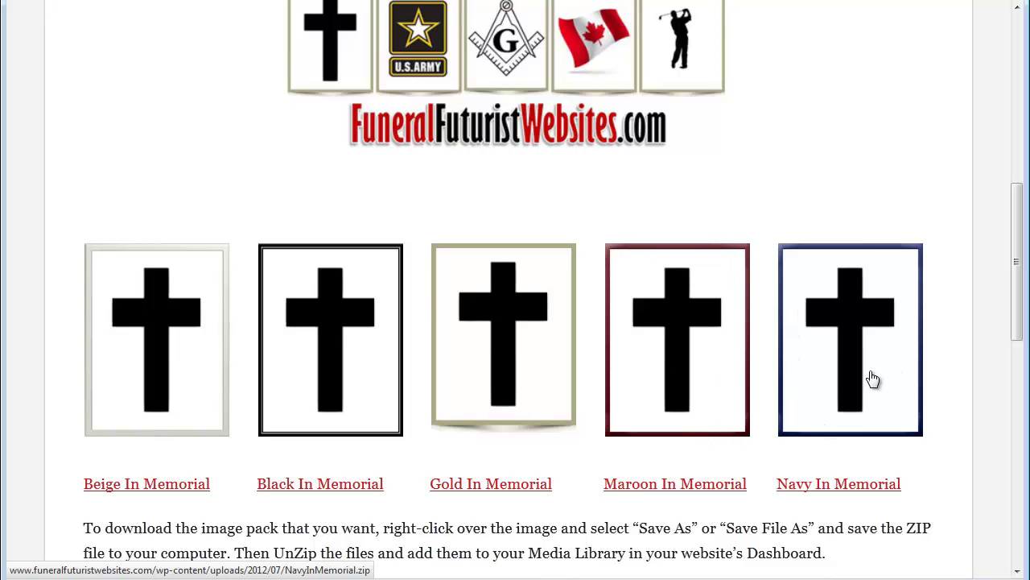
pyautogui.scroll(-1, 864, 381)
pyautogui.scroll(-2, 864, 381)
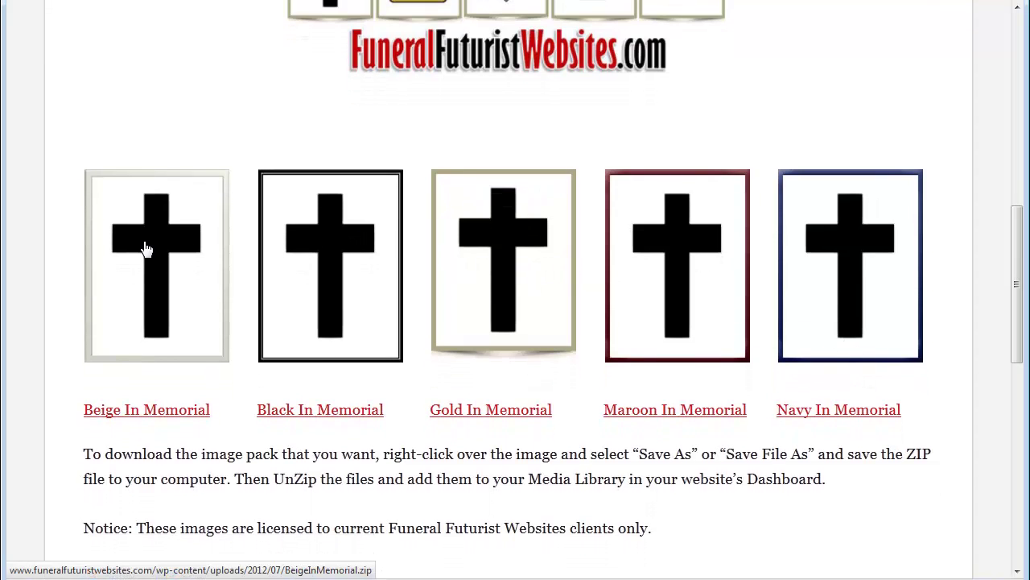
# Save the Gold image's linked GoldInMemorial.zip into the In Memorial Images folder
pyautogui.rightClick(484, 211)
pyautogui.click(535, 216)
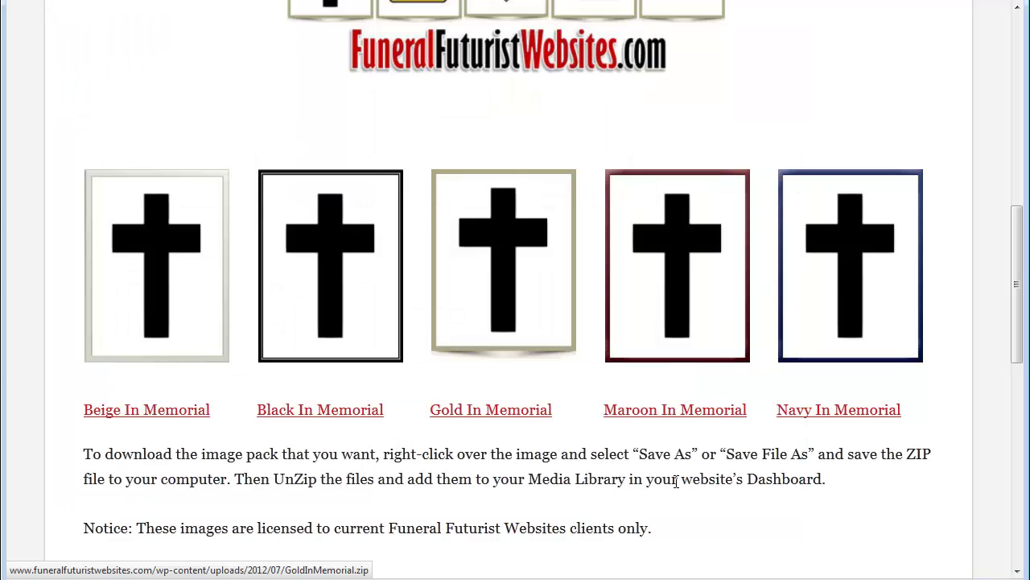
pyautogui.click(674, 484)
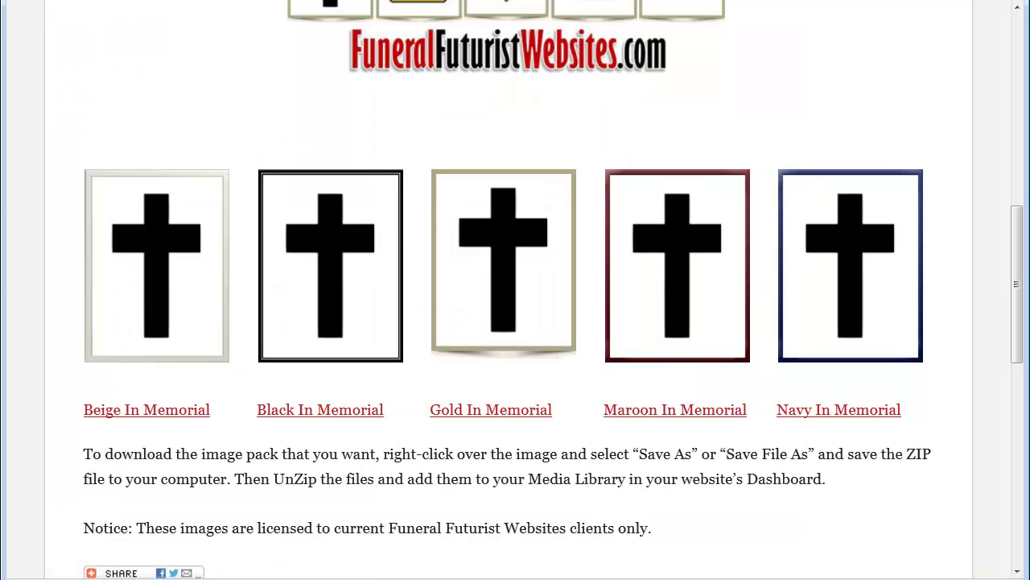
# Extract GoldInMemorial.zip in place to create a GoldInMemorial folder beside it
pyautogui.hotkey('alt', 'Tab')
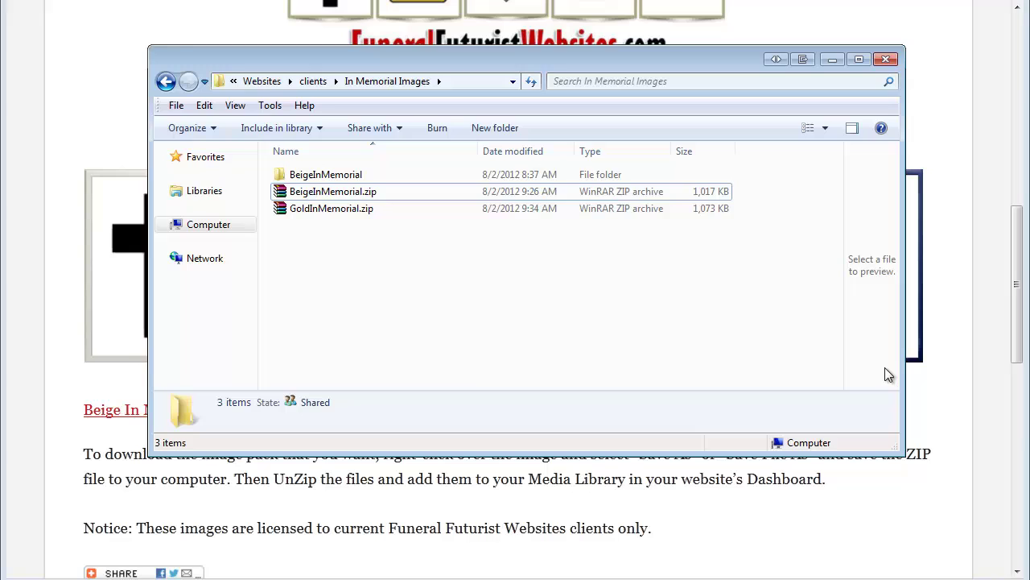
pyautogui.rightClick(332, 214)
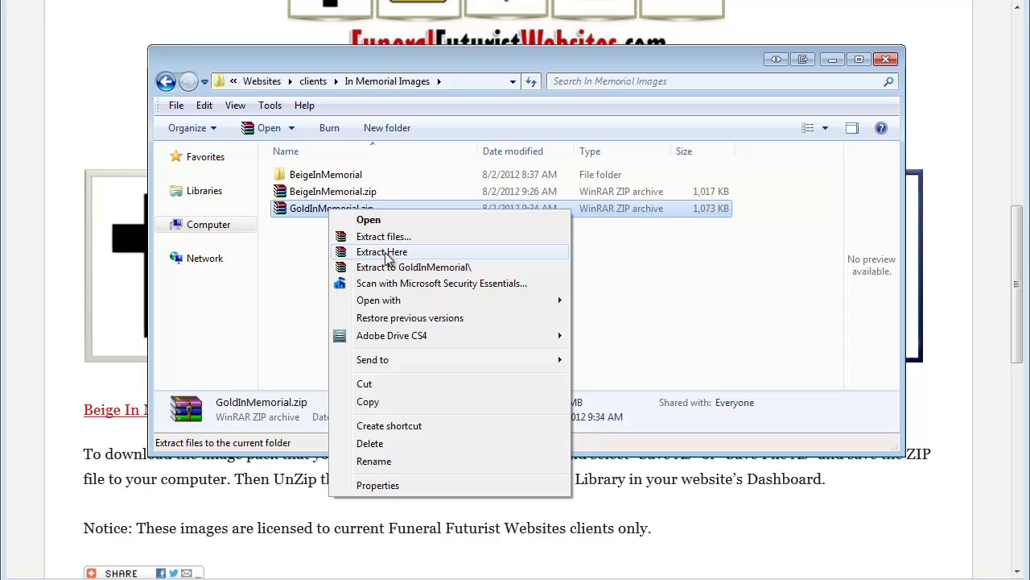
pyautogui.click(385, 252)
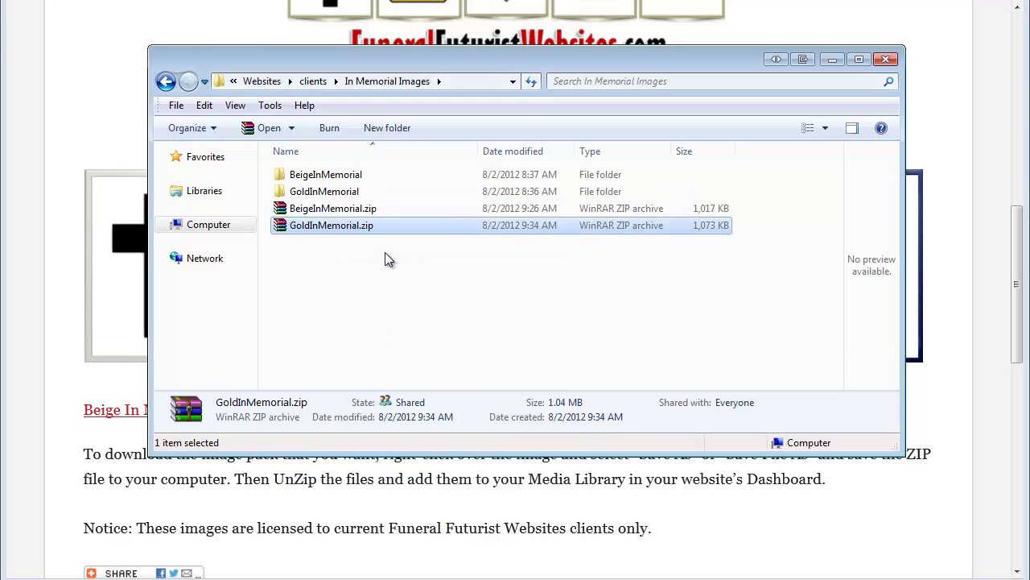
# Open the GoldInMemorial folder and select all 65 images with Ctrl+A
pyautogui.doubleClick(334, 194)
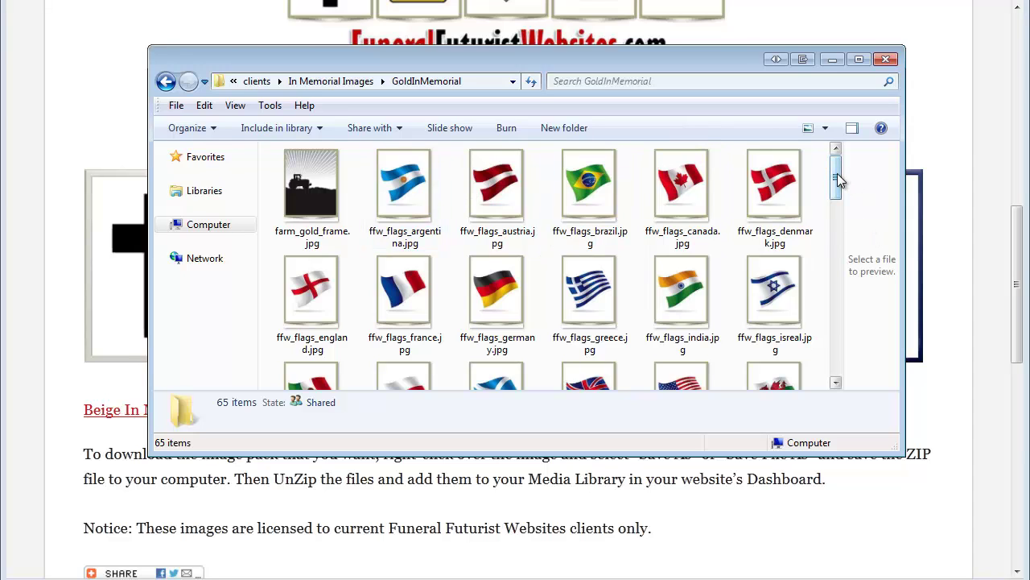
pyautogui.moveTo(838, 174); pyautogui.dragTo(829, 361)
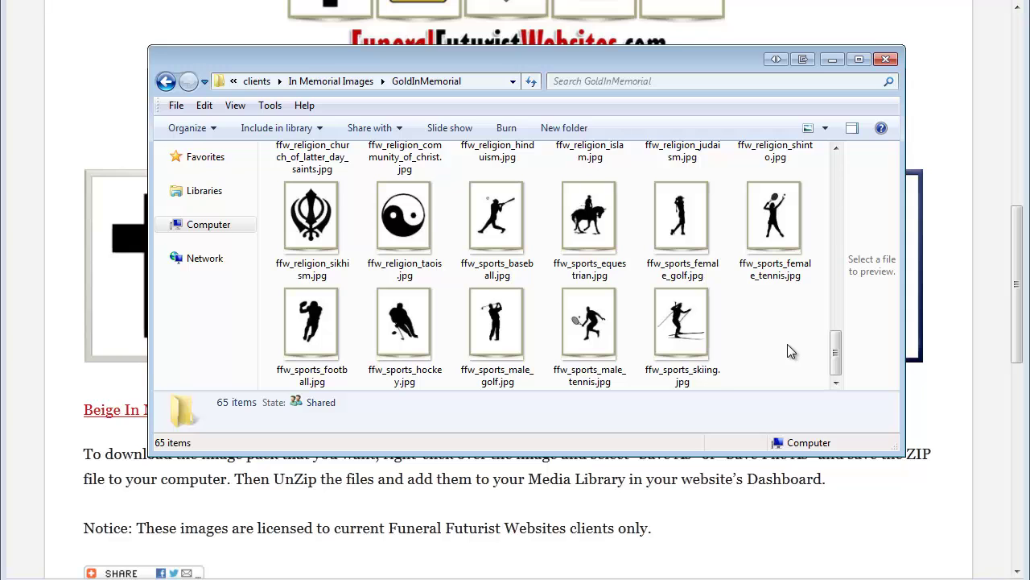
pyautogui.hotkey('ctrl', 'a')
pyautogui.moveTo(835, 353); pyautogui.dragTo(846, 173)
pyautogui.moveTo(642, 56); pyautogui.dragTo(1029, 92)
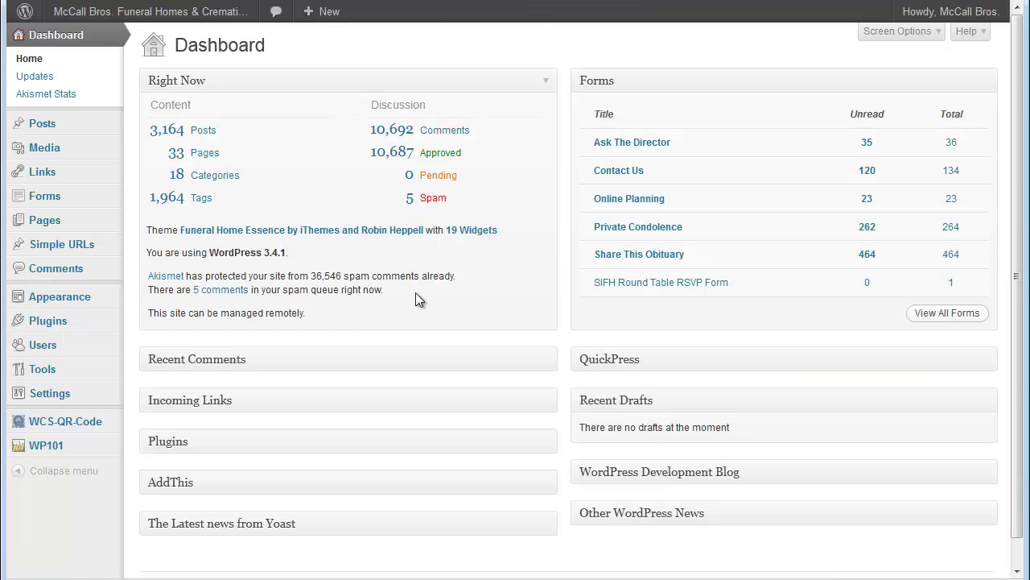
# Open Media > Add New and switch to the multi-file uploader
pyautogui.moveTo(69, 154)
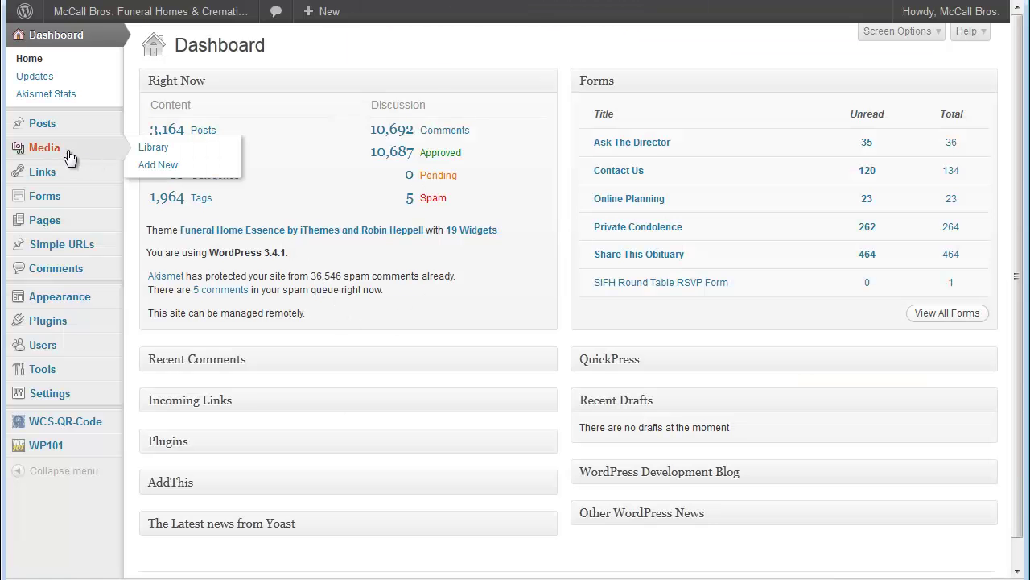
pyautogui.click(169, 167)
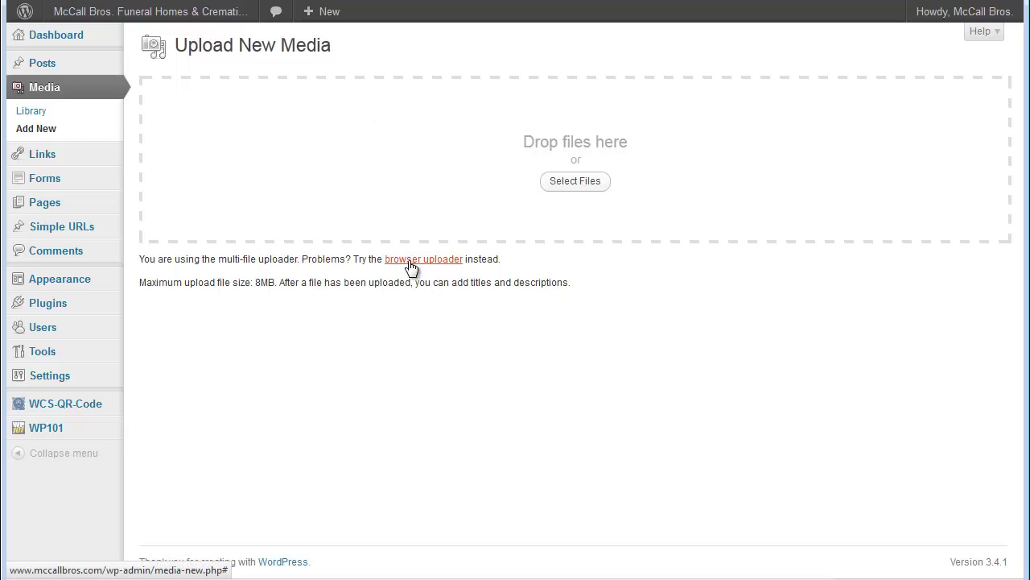
pyautogui.click(442, 259)
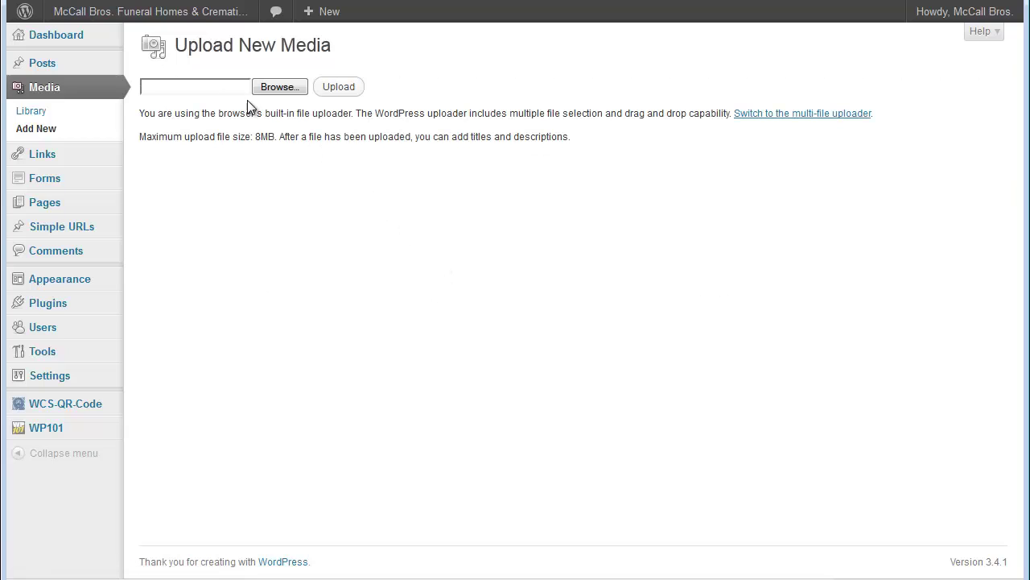
pyautogui.click(814, 113)
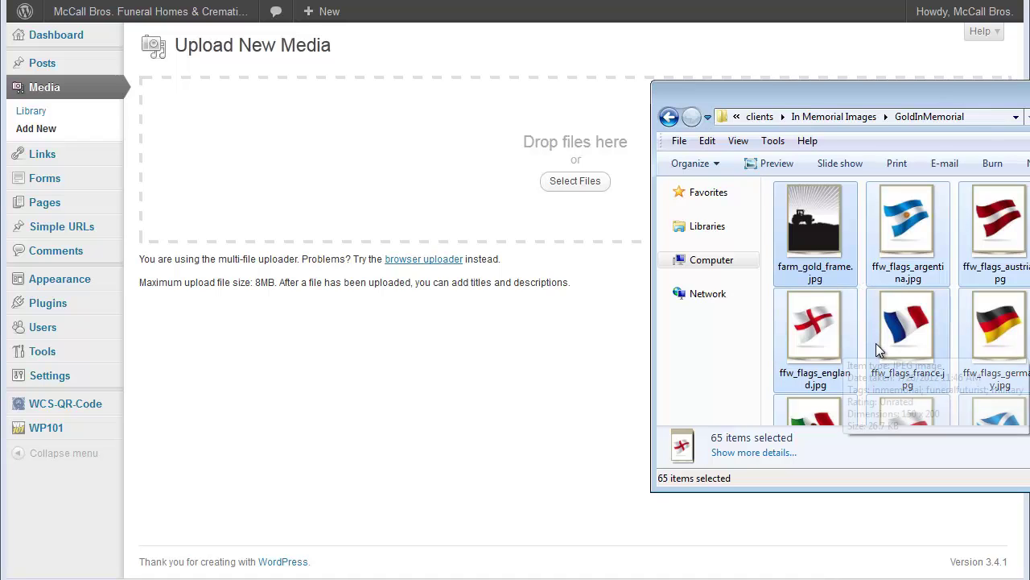
# Drop the 65 selected GoldInMemorial images into the upload box and let them finish uploading
pyautogui.moveTo(876, 344); pyautogui.dragTo(308, 172)
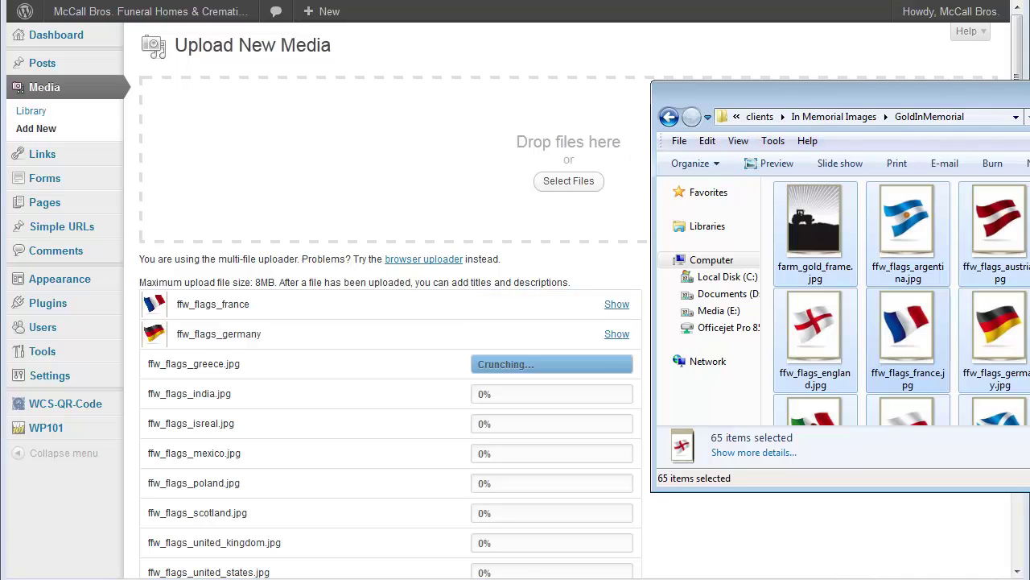
pyautogui.click(980, 207)
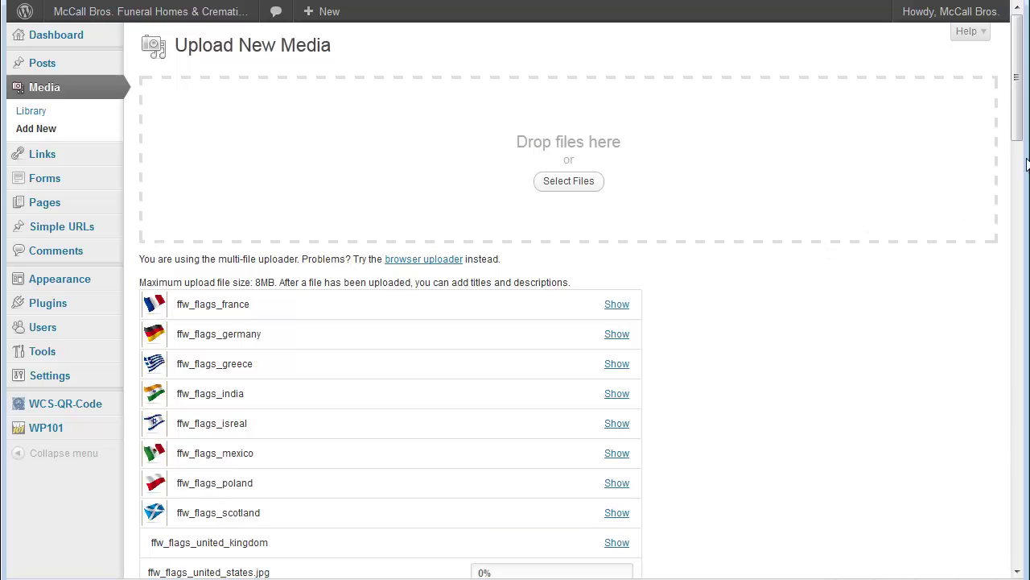
pyautogui.moveTo(1020, 89); pyautogui.dragTo(1023, 142)
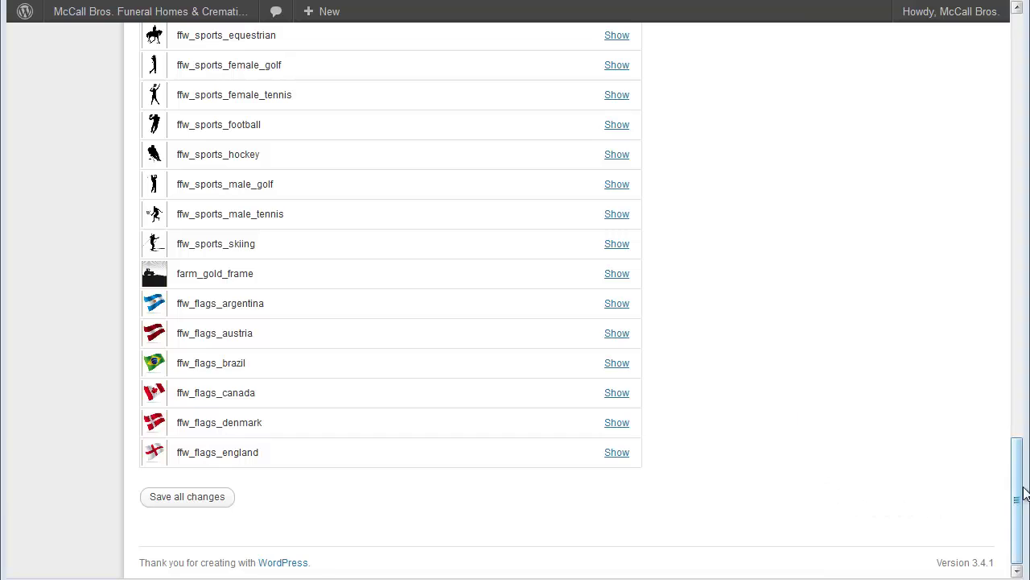
pyautogui.moveTo(1019, 494); pyautogui.dragTo(1017, 57)
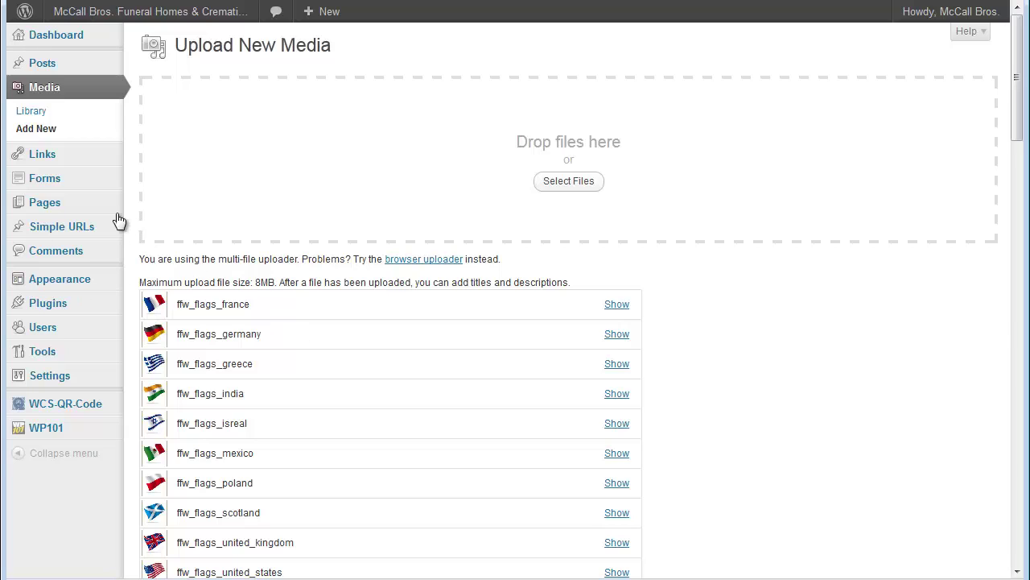
# Start a new post and view its Add Media dialog's Media Library listing
pyautogui.moveTo(60, 64)
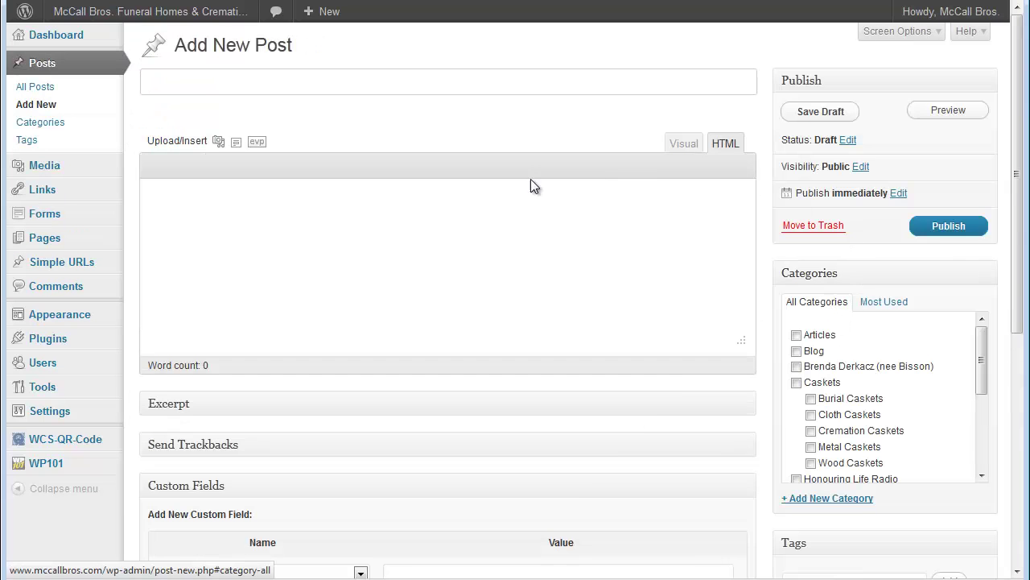
pyautogui.click(219, 143)
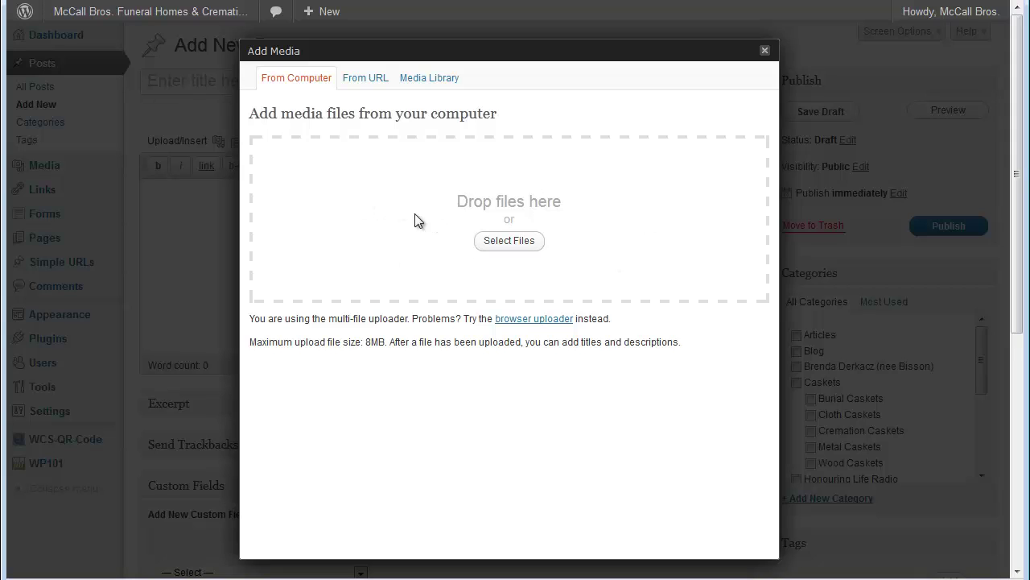
pyautogui.click(435, 80)
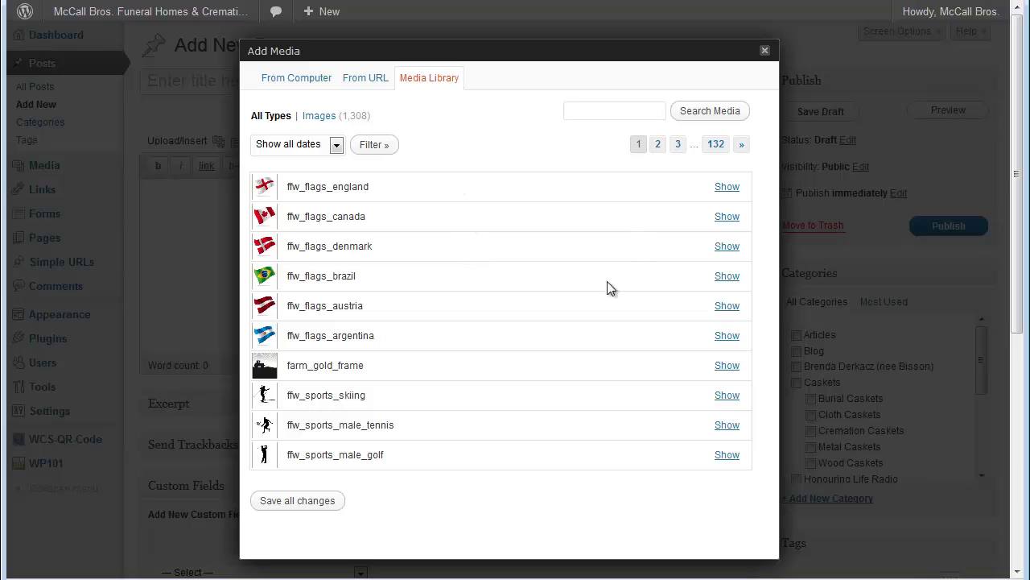
# Search the media library for 'hockey'
pyautogui.click(636, 110)
pyautogui.write('hockey')
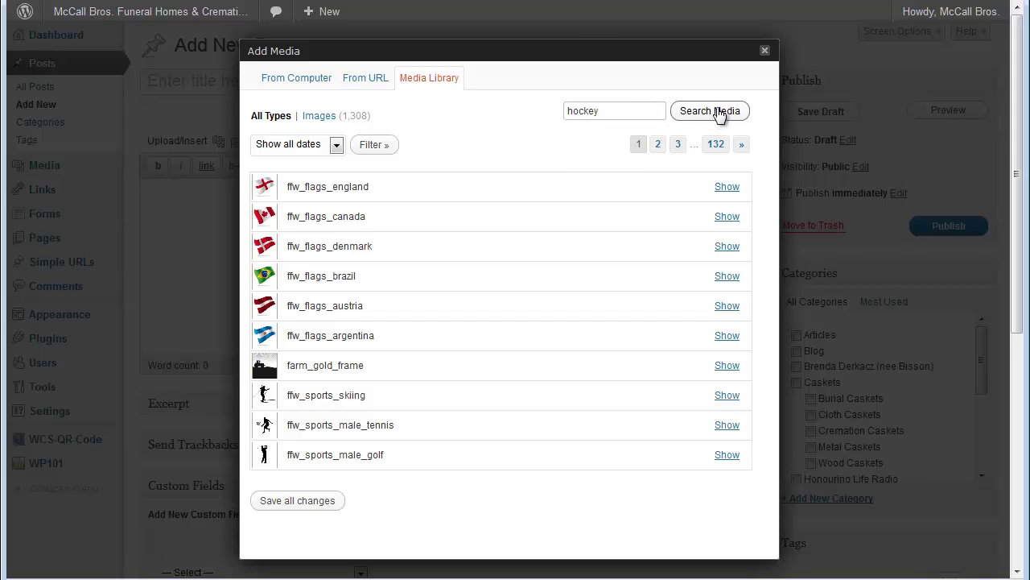
pyautogui.click(720, 113)
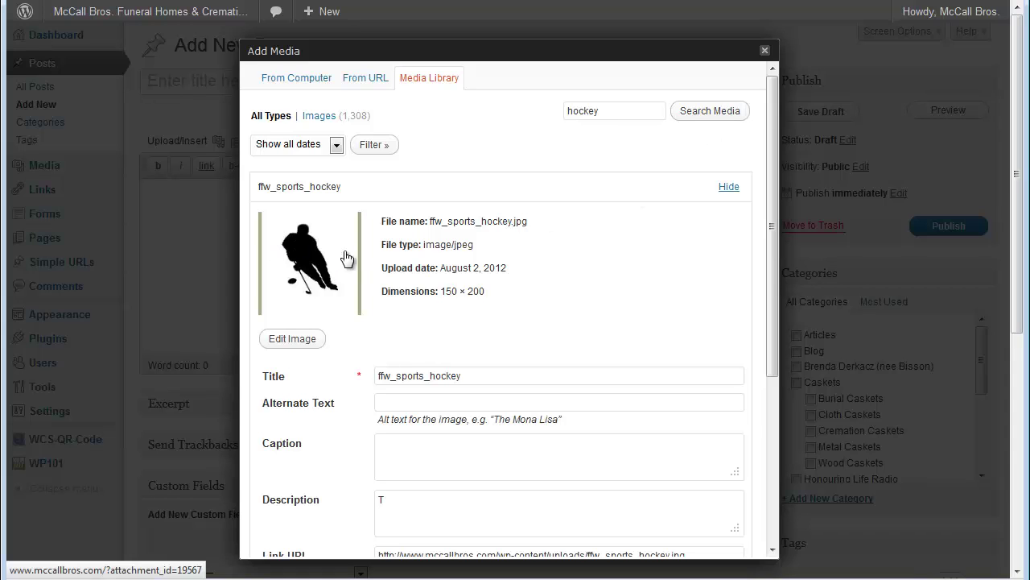
# Check the ffw_sports_hockey result, then return to the full 1,308-image library listing
pyautogui.scroll(-5, 628, 278)
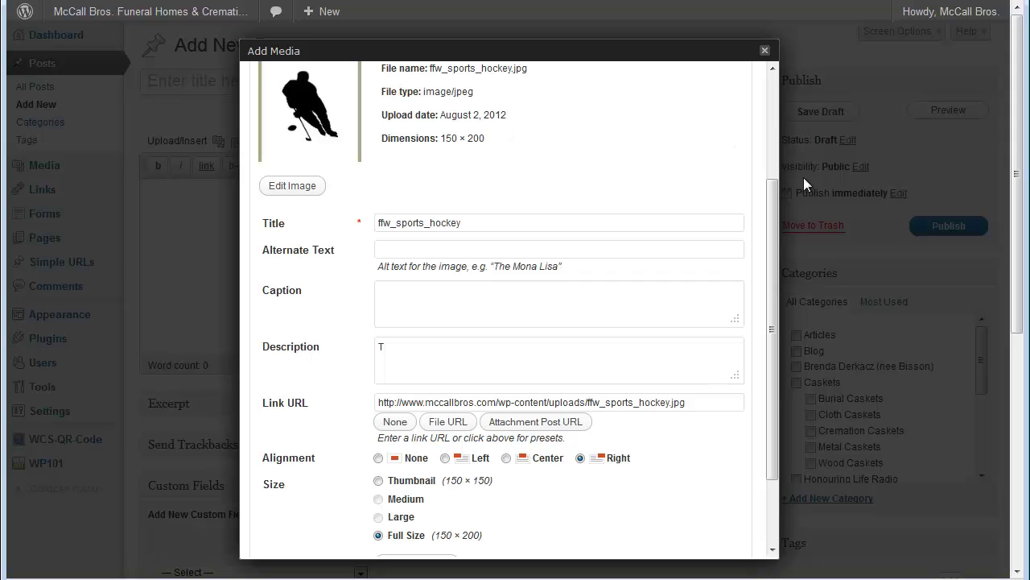
pyautogui.moveTo(772, 218); pyautogui.dragTo(363, 312)
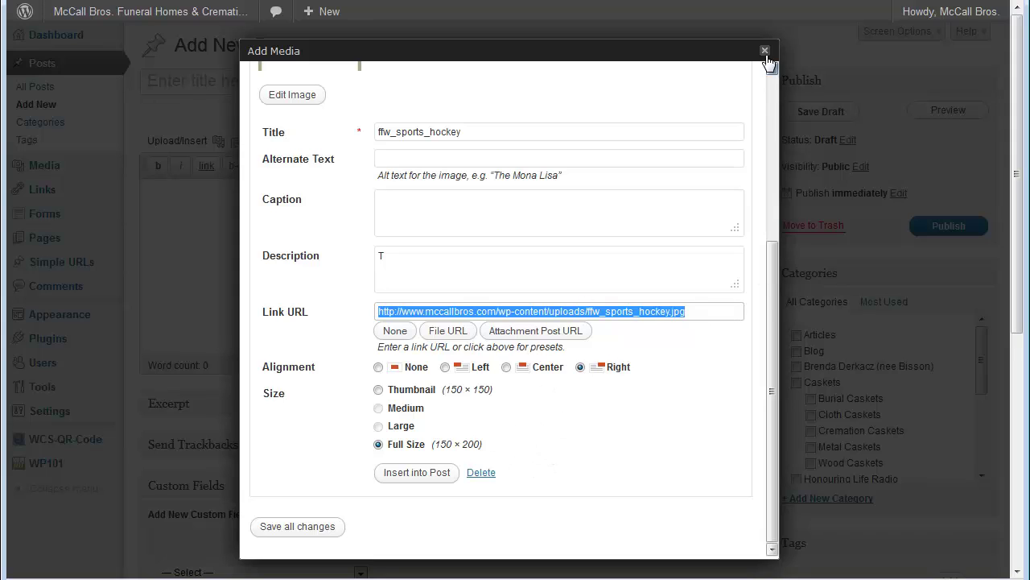
pyautogui.moveTo(774, 281); pyautogui.dragTo(781, 121)
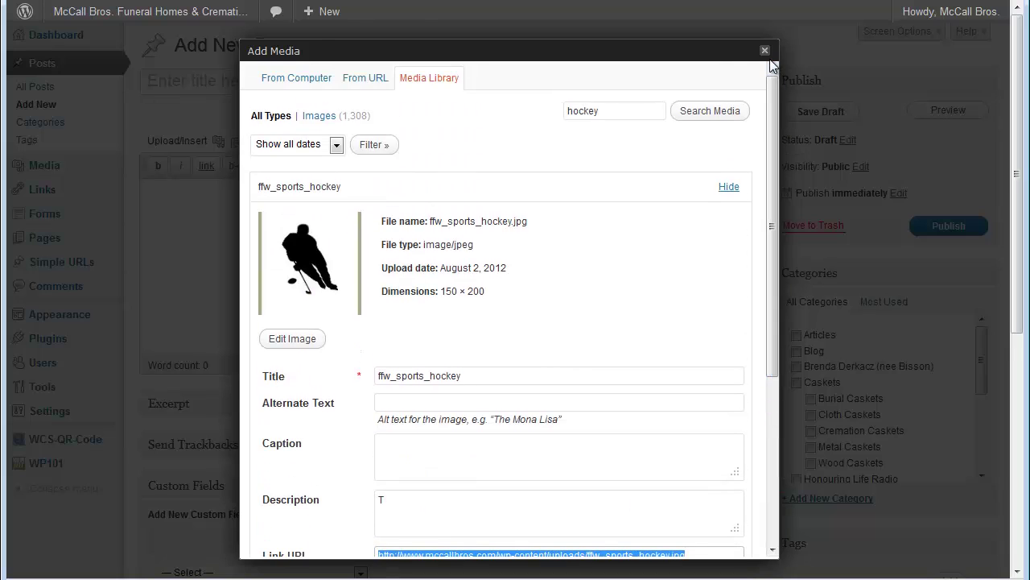
pyautogui.click(426, 77)
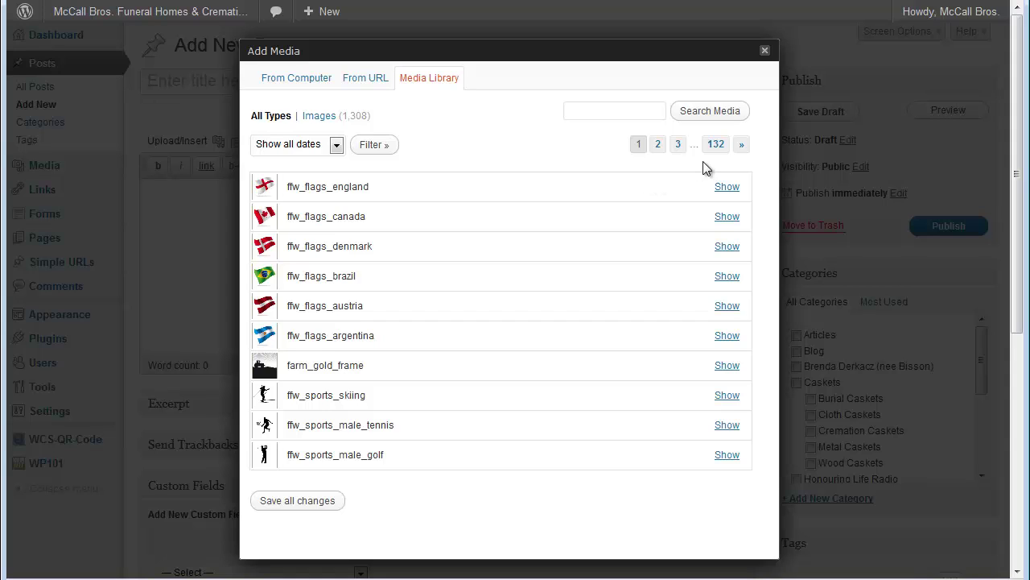
pyautogui.hotkey('ctrl', 'Tab')
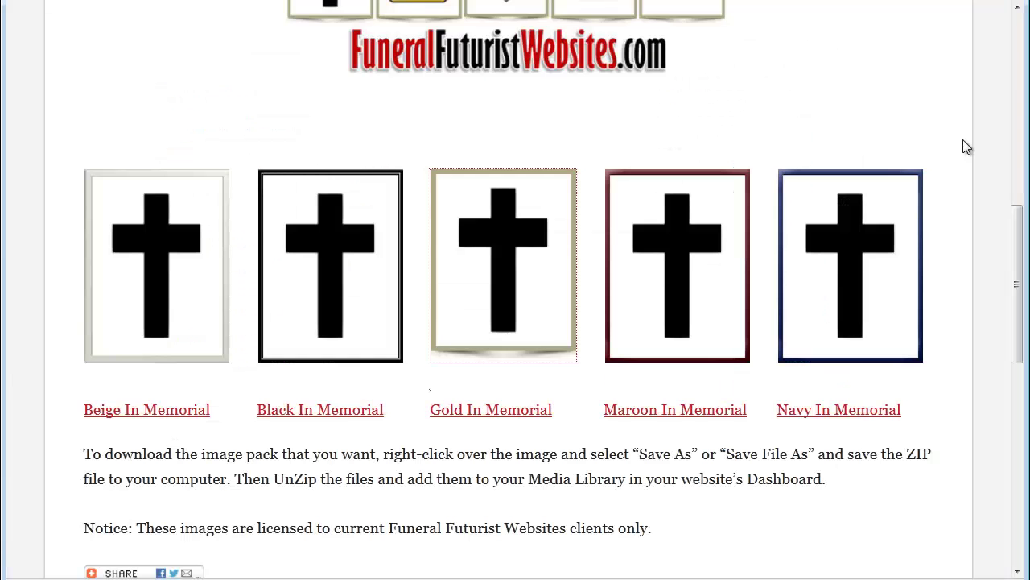